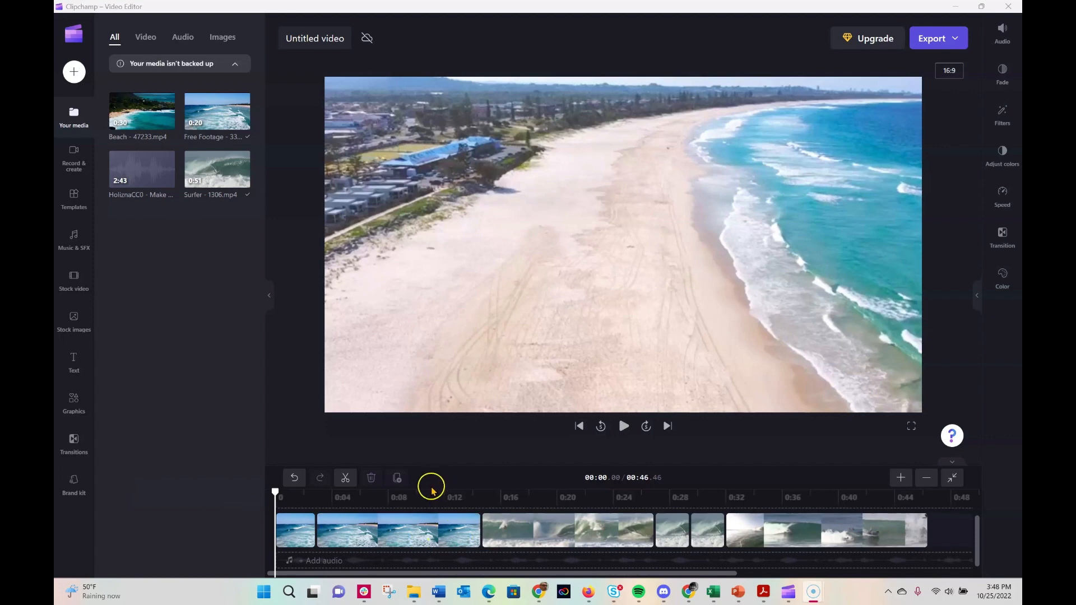
Scrub the playhead to about 00:12.26, shortly before the cut from the second ocean clip to the first surfing clip
{"action": "left_click", "coordinate": [425, 502]}
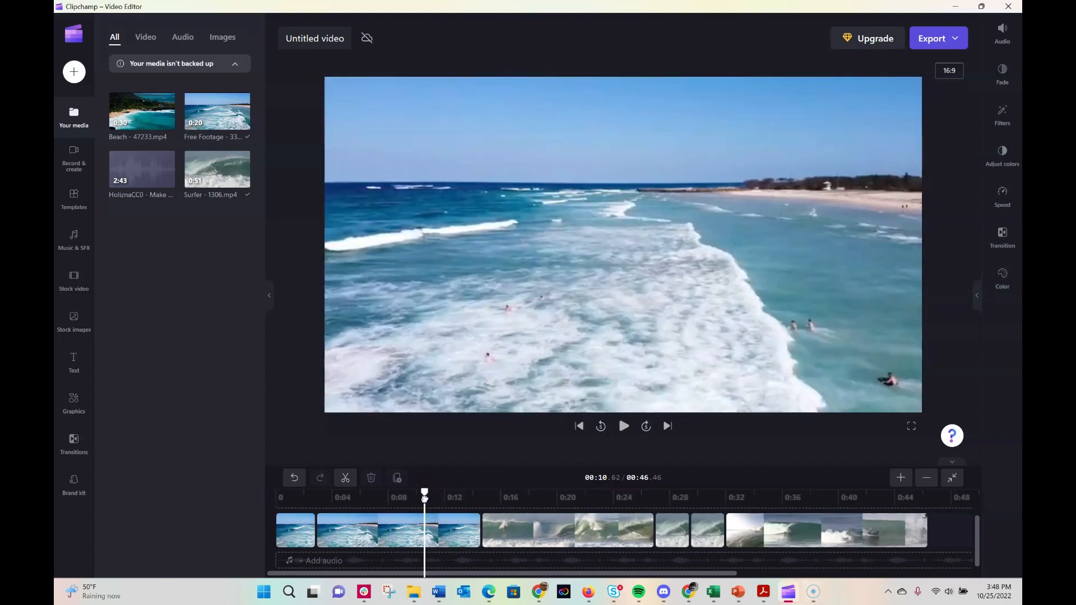
{"action": "left_click_drag", "start_coordinate": [425, 497], "coordinate": [452, 493]}
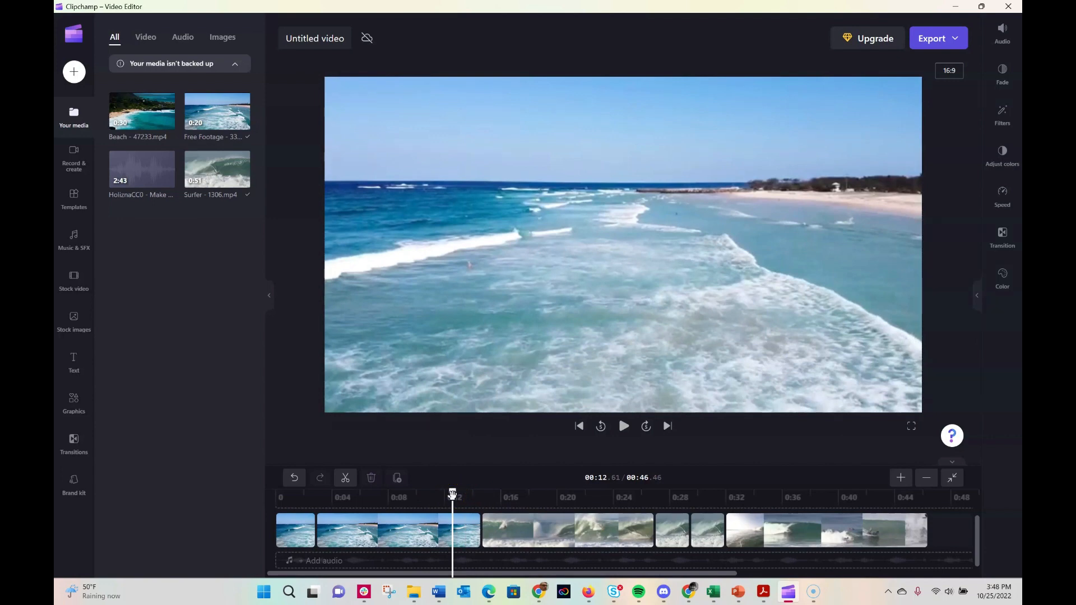
{"action": "left_click", "coordinate": [453, 493]}
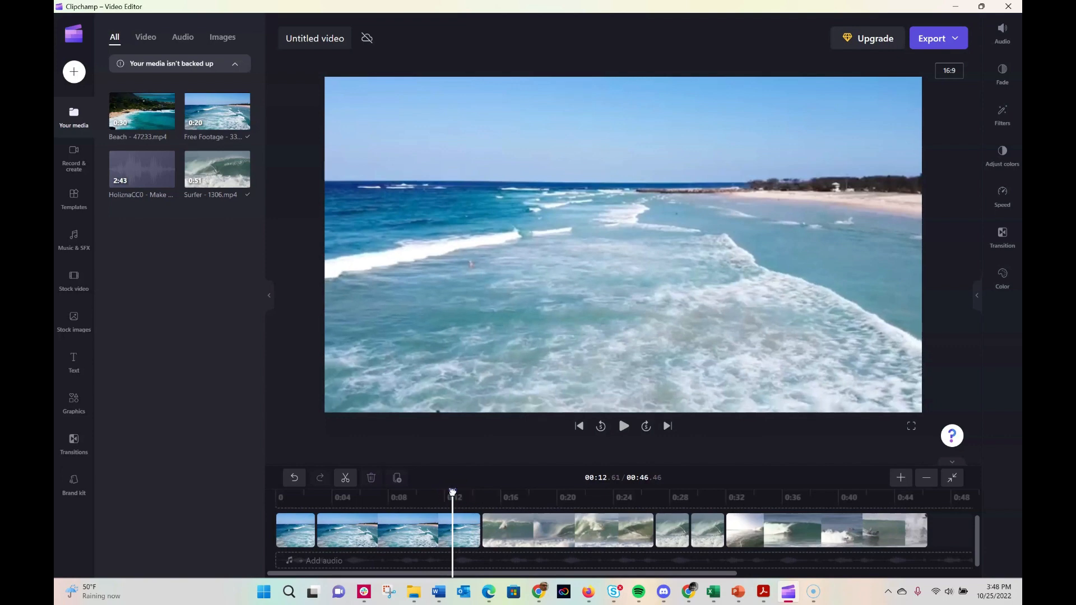
{"action": "mouse_move", "coordinate": [452, 493]}
{"action": "left_mouse_down"}
{"action": "mouse_move", "coordinate": [519, 491]}
{"action": "mouse_move", "coordinate": [448, 493]}
{"action": "left_mouse_up"}
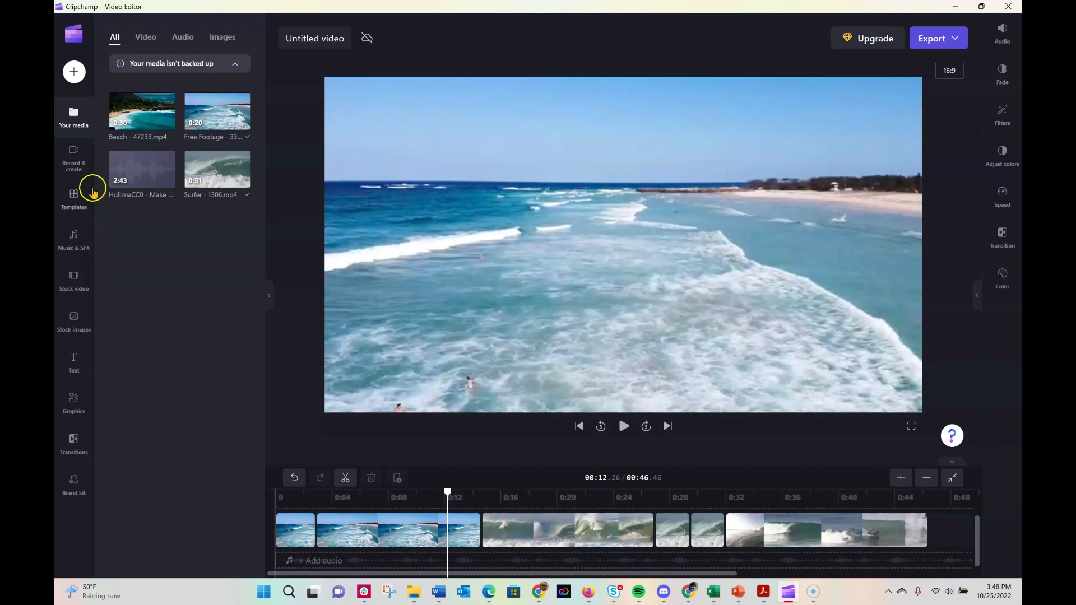
Add a Cross fade transition between the second ocean clip and the first surfing clip
{"action": "left_click", "coordinate": [73, 442]}
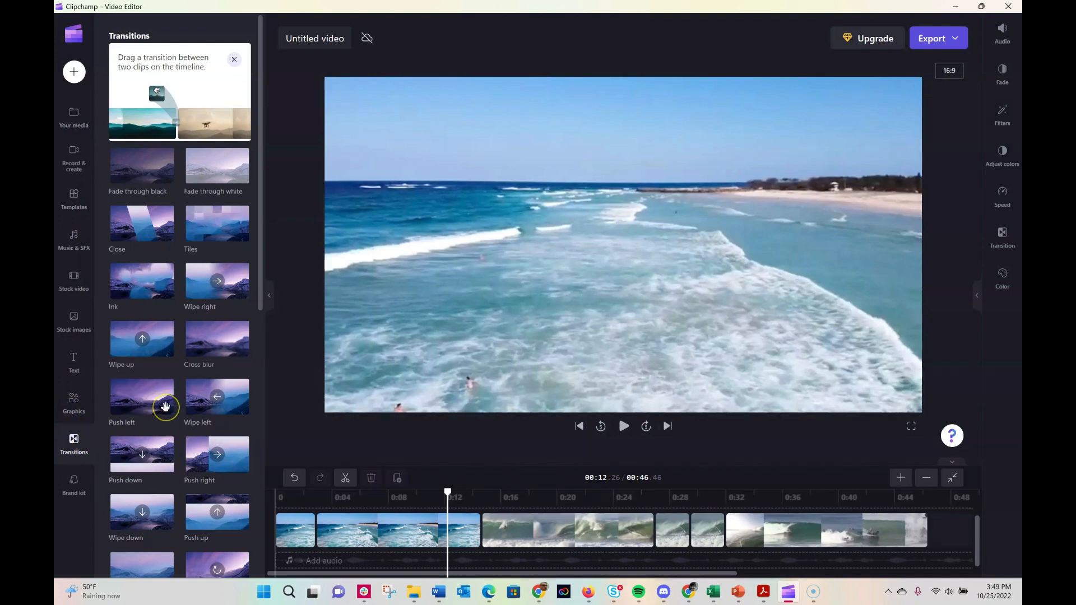
{"action": "scroll", "coordinate": [165, 405], "scroll_direction": "down", "scroll_amount": 1}
{"action": "scroll", "coordinate": [165, 405], "scroll_direction": "down", "scroll_amount": 9}
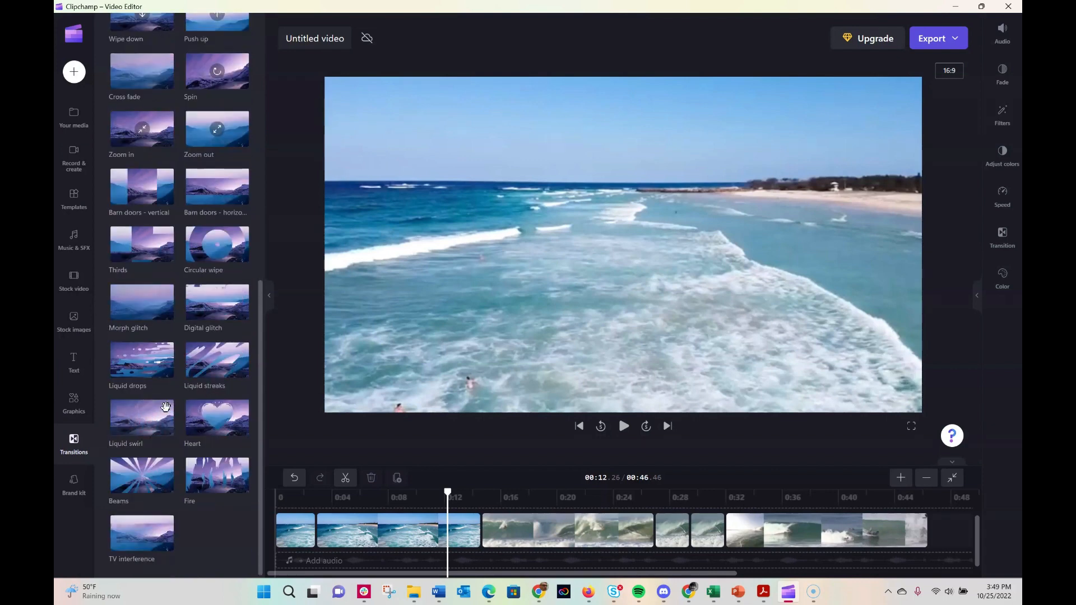
{"action": "scroll", "coordinate": [166, 409], "scroll_direction": "up", "scroll_amount": 1}
{"action": "scroll", "coordinate": [166, 406], "scroll_direction": "up", "scroll_amount": 4}
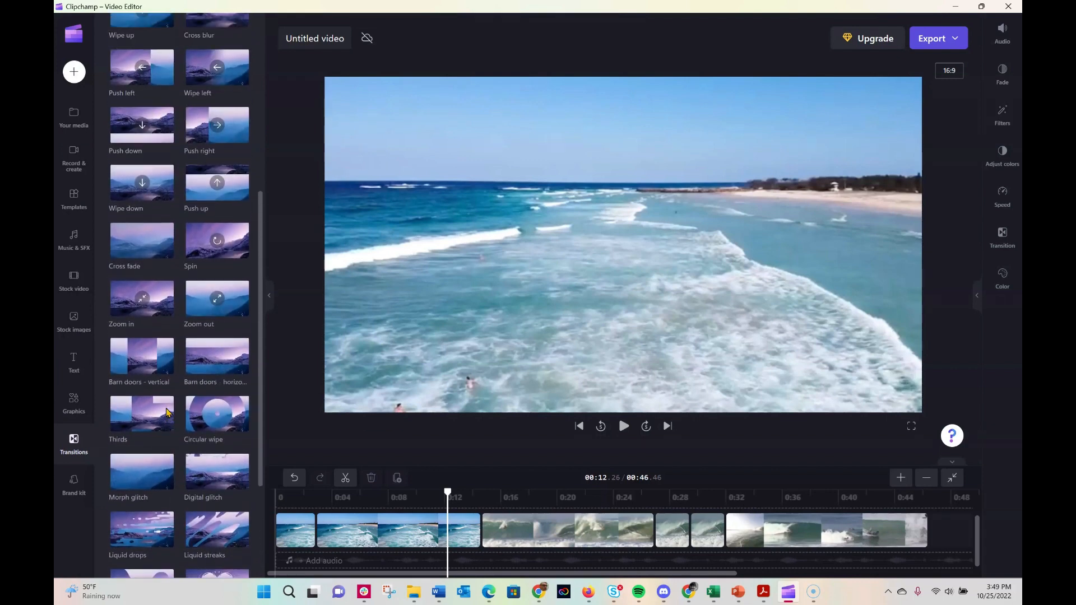
{"action": "scroll", "coordinate": [165, 406], "scroll_direction": "up", "scroll_amount": 1}
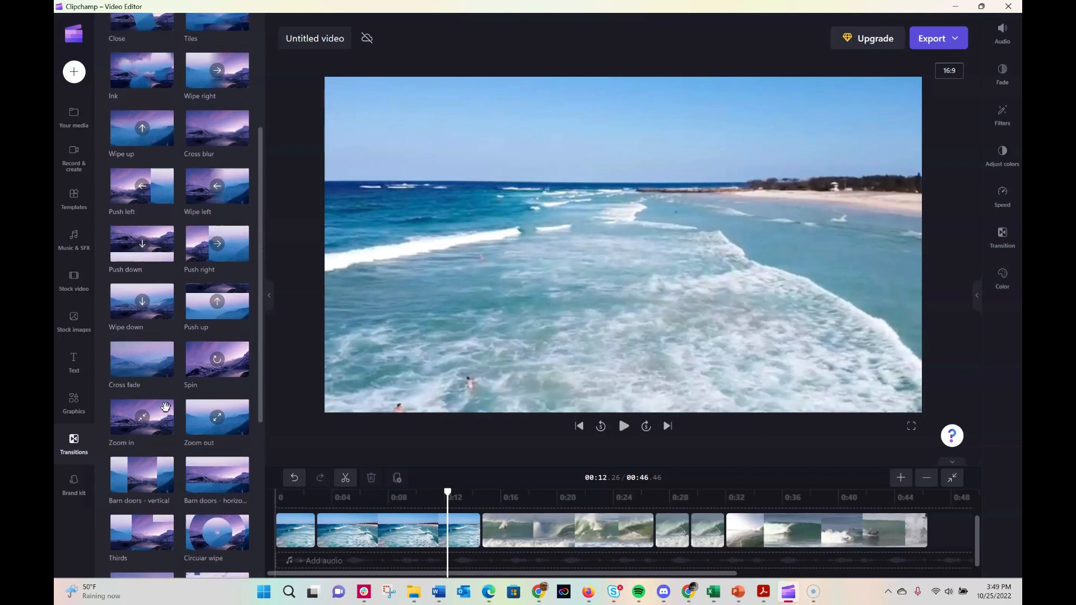
{"action": "left_click", "coordinate": [142, 377]}
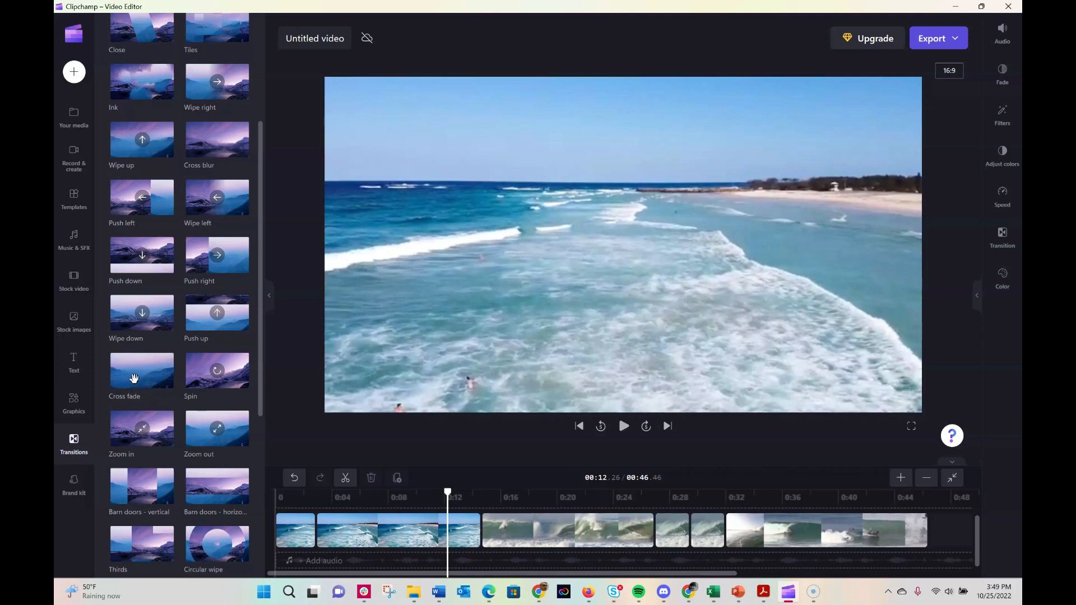
{"action": "left_click_drag", "start_coordinate": [134, 376], "coordinate": [453, 443]}
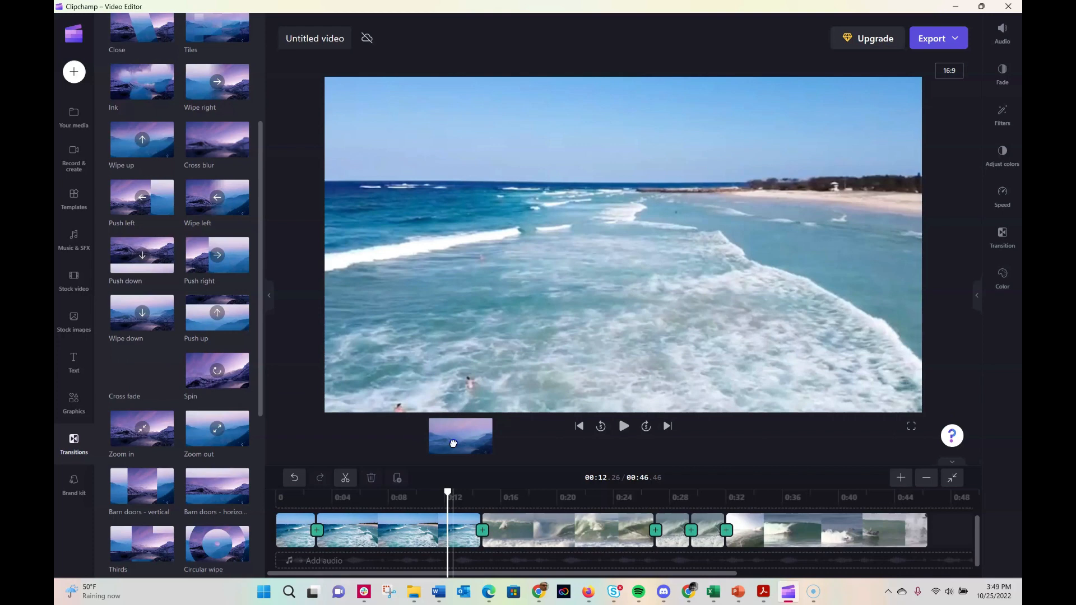
{"action": "left_click_drag", "start_coordinate": [453, 443], "coordinate": [488, 546]}
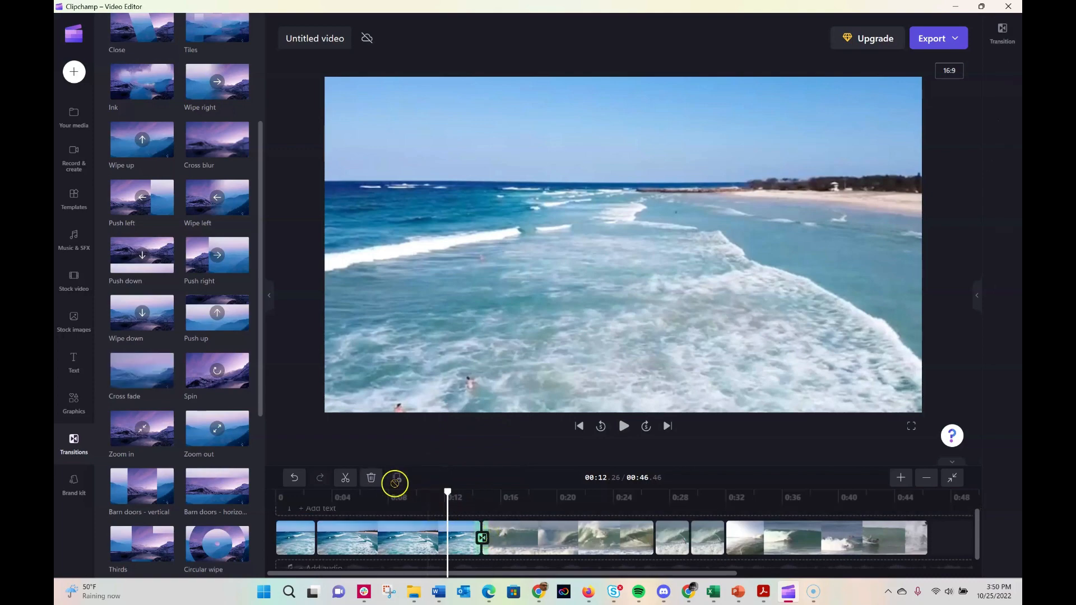
Play back the Cross fade from about 00:11.5 until well into the first surfing clip
{"action": "mouse_move", "coordinate": [447, 493]}
{"action": "left_mouse_down"}
{"action": "mouse_move", "coordinate": [421, 493]}
{"action": "mouse_move", "coordinate": [437, 493]}
{"action": "left_mouse_up"}
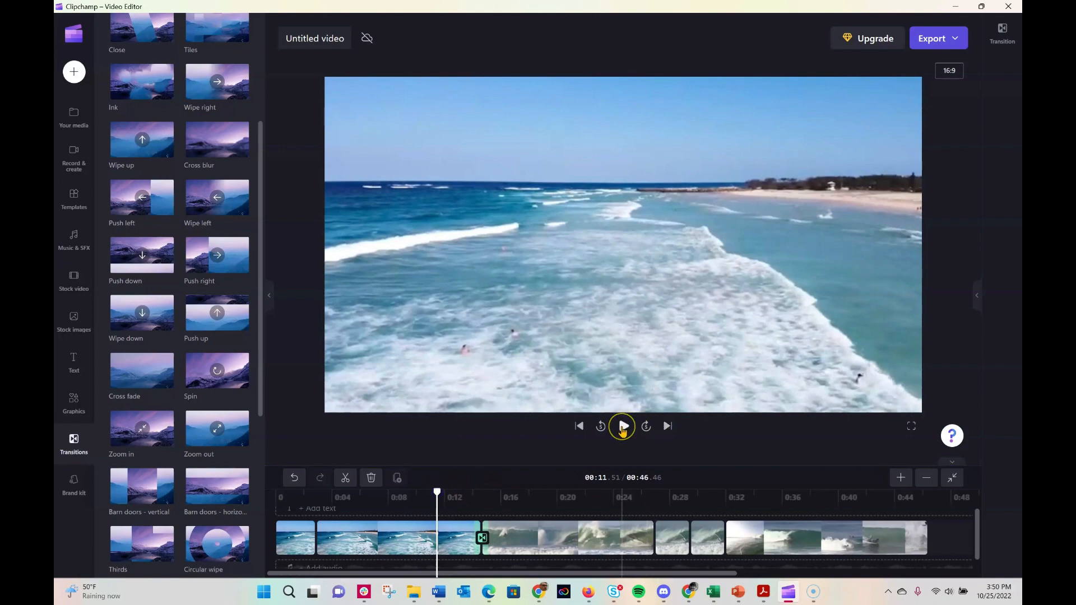
{"action": "left_click", "coordinate": [622, 427]}
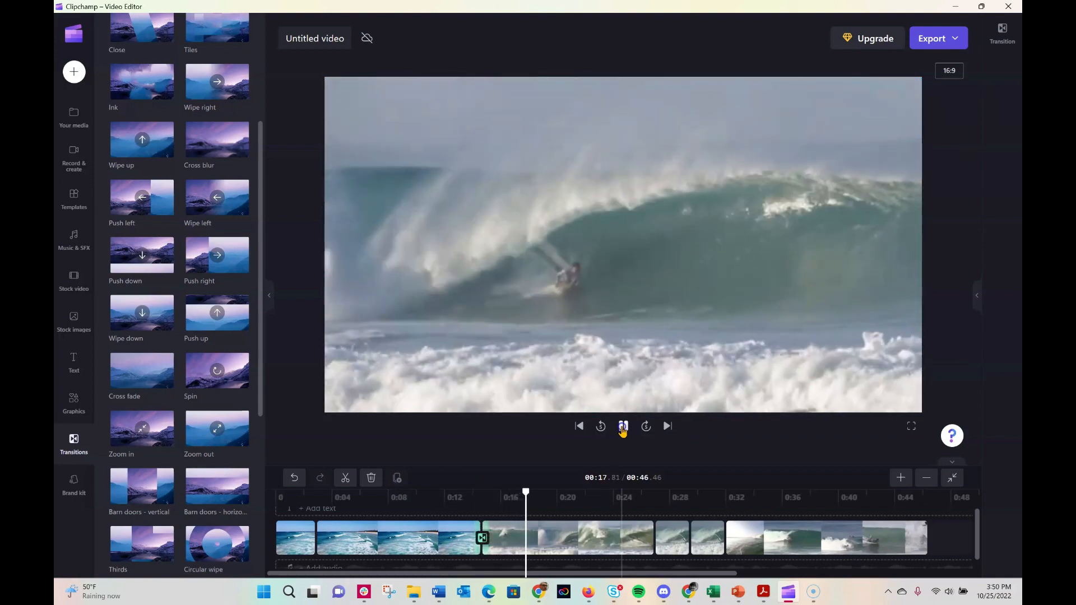
{"action": "left_click", "coordinate": [622, 427]}
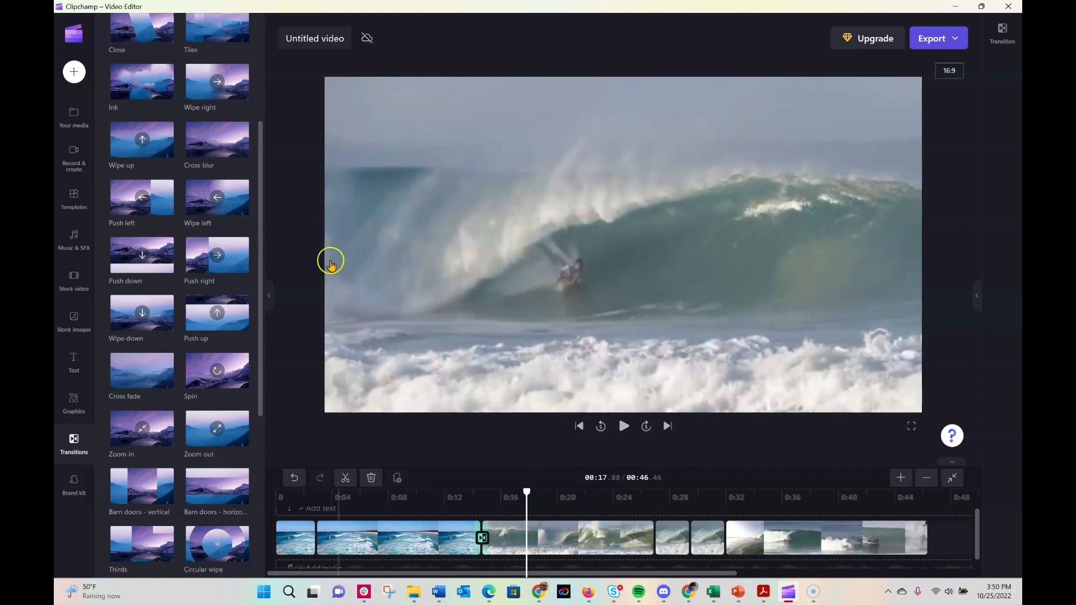
Add a Fade through white transition between the two short surfing clips
{"action": "scroll", "coordinate": [176, 219], "scroll_direction": "up", "scroll_amount": 4}
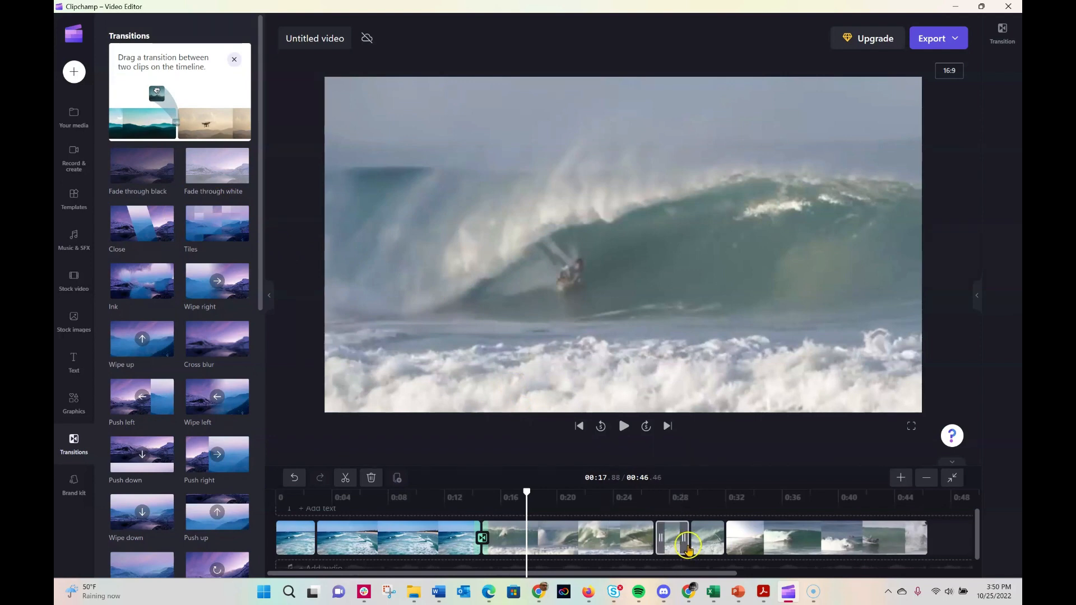
{"action": "mouse_move", "coordinate": [689, 542]}
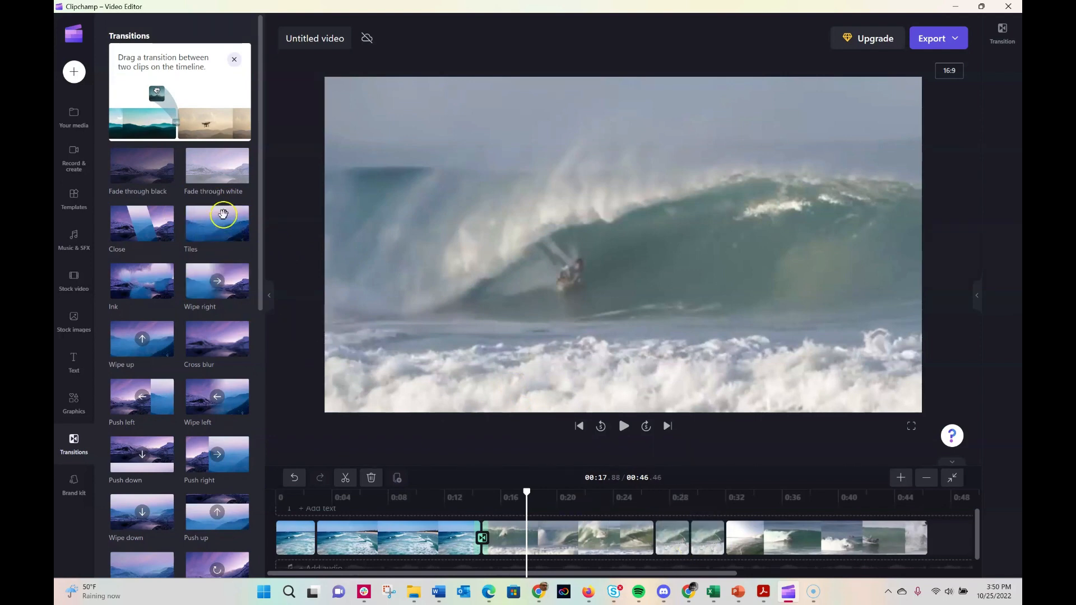
{"action": "left_click_drag", "start_coordinate": [222, 170], "coordinate": [700, 501]}
{"action": "left_click_drag", "start_coordinate": [695, 520], "coordinate": [695, 545]}
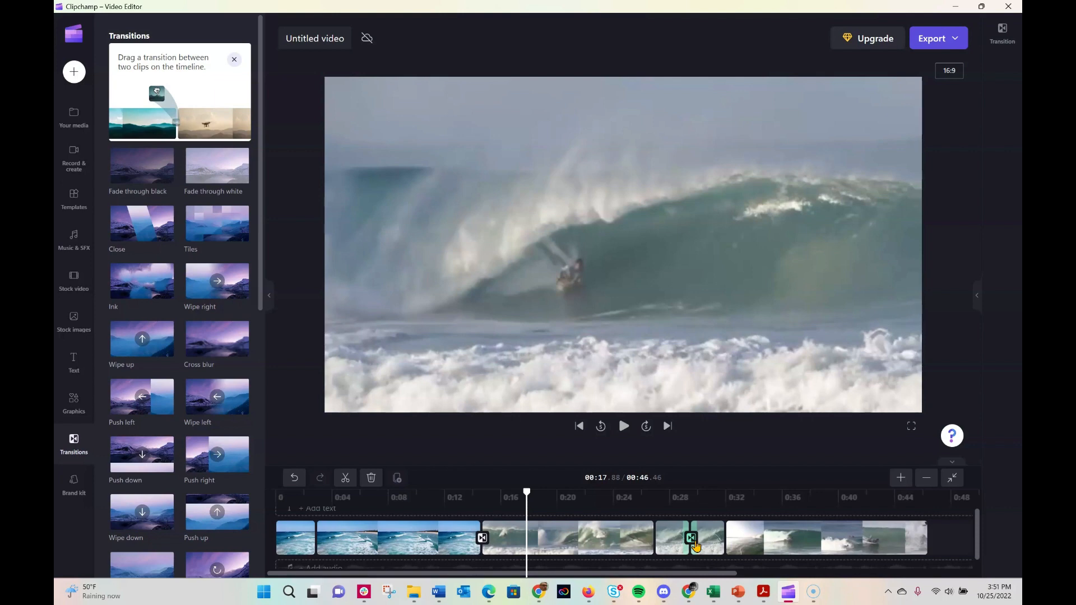
Preview the Fade through white transition by playing the video from 00:26 into the last surfing clip
{"action": "left_click", "coordinate": [640, 493]}
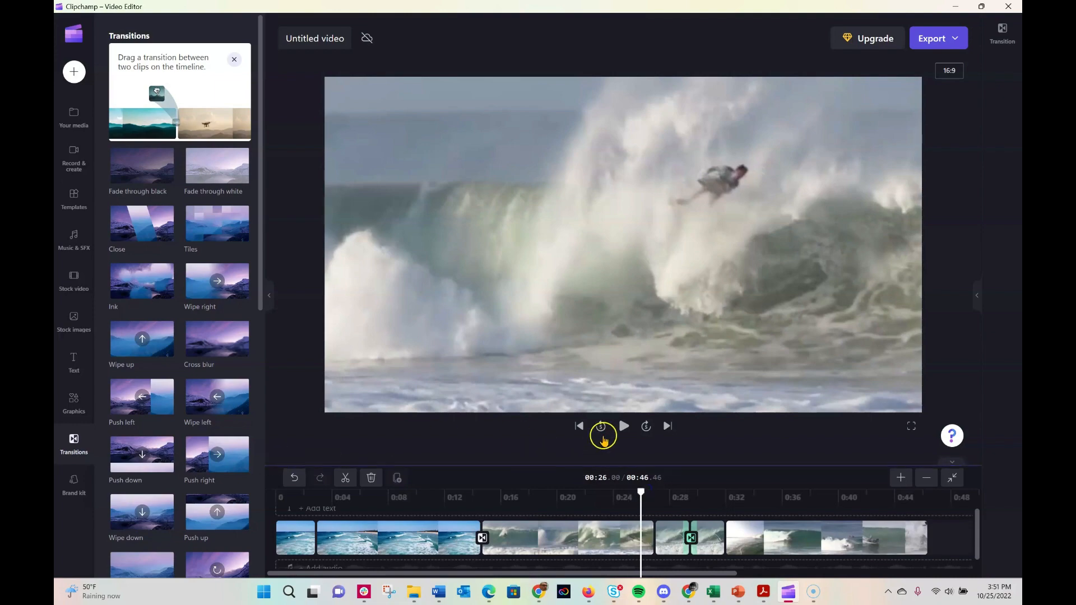
{"action": "left_click", "coordinate": [620, 427]}
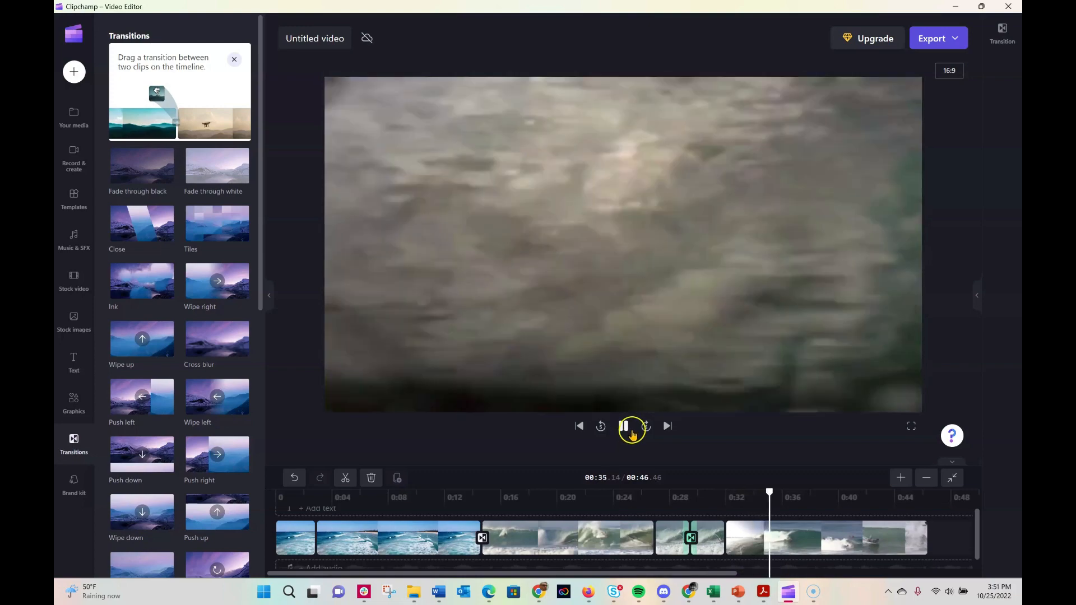
{"action": "left_click", "coordinate": [630, 431]}
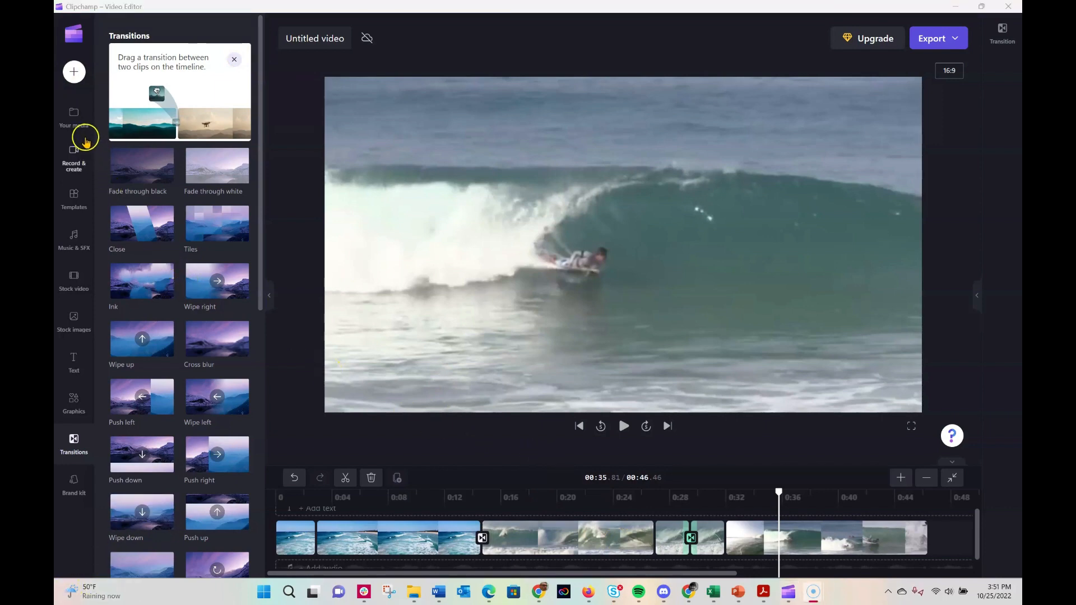
Add the HoliznaCC0 - Make Funk.mp3 music to the audio track from the project's start and return the playhead to the beginning
{"action": "left_click", "coordinate": [78, 116]}
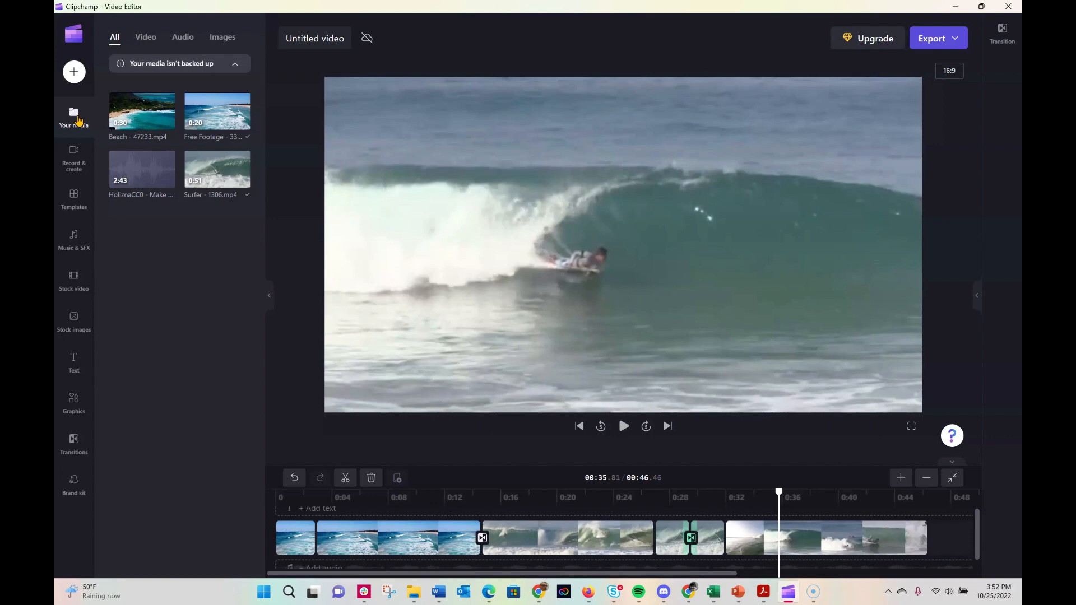
{"action": "left_click", "coordinate": [164, 219]}
{"action": "left_click", "coordinate": [146, 181]}
{"action": "left_click", "coordinate": [164, 214]}
{"action": "left_click", "coordinate": [190, 217]}
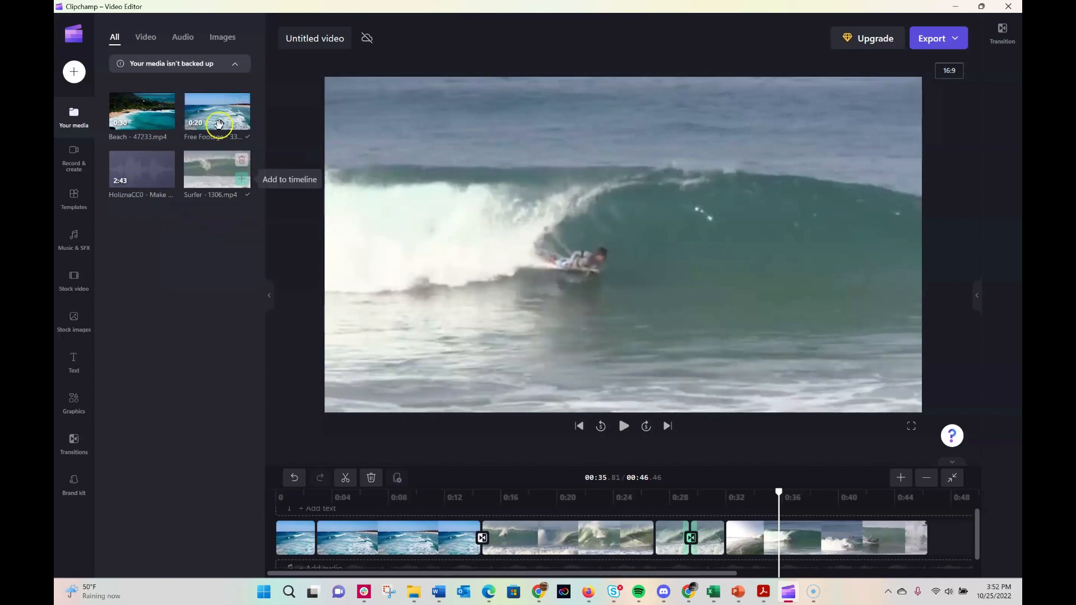
{"action": "left_click", "coordinate": [229, 274]}
{"action": "mouse_move", "coordinate": [147, 169]}
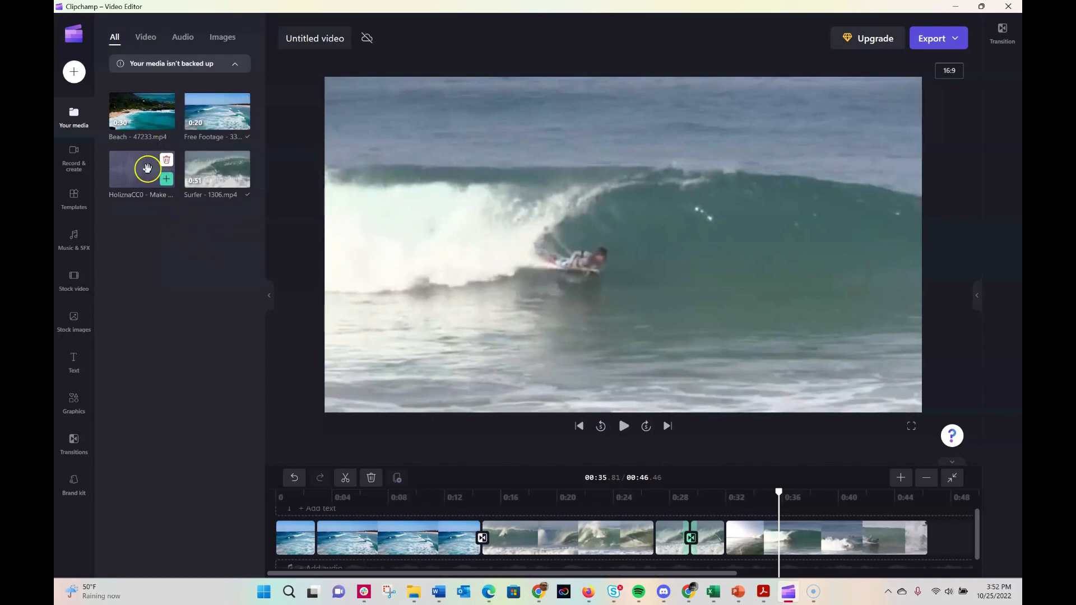
{"action": "left_click_drag", "start_coordinate": [144, 168], "coordinate": [315, 567]}
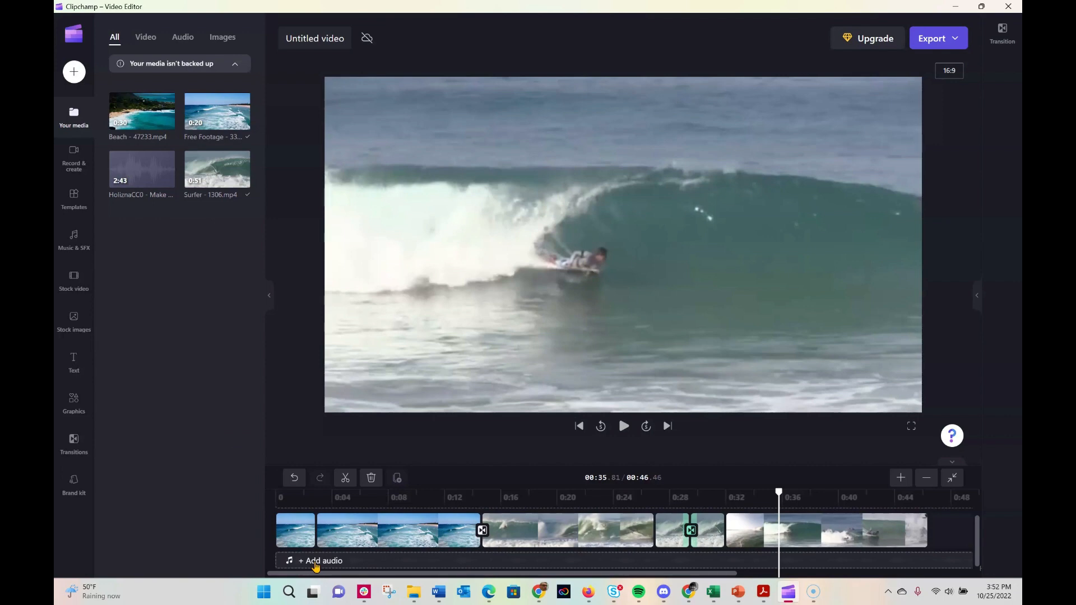
{"action": "mouse_move", "coordinate": [166, 178]}
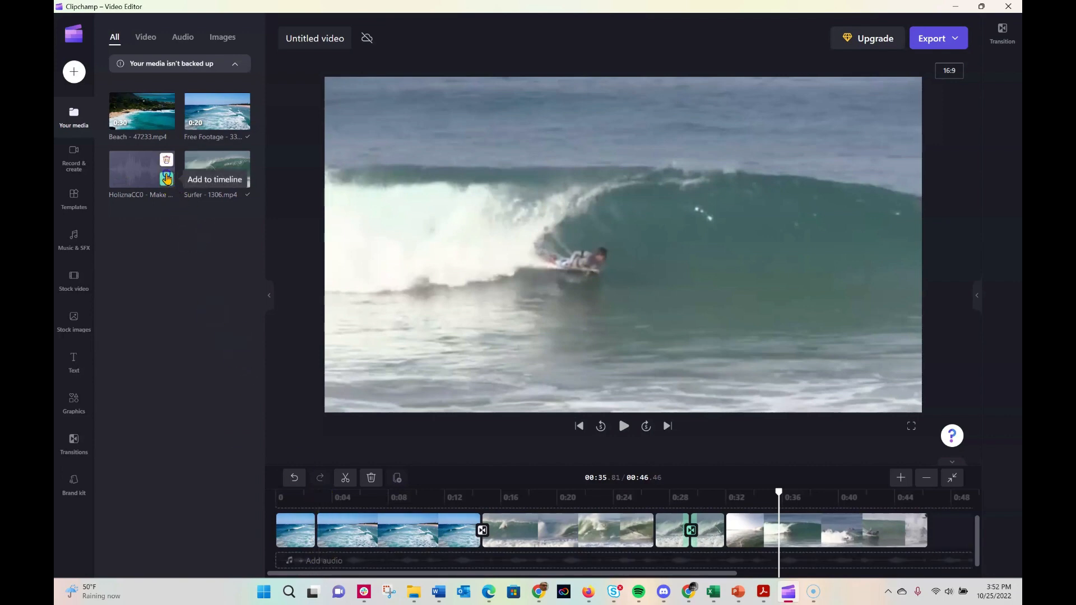
{"action": "left_click_drag", "start_coordinate": [143, 173], "coordinate": [328, 548]}
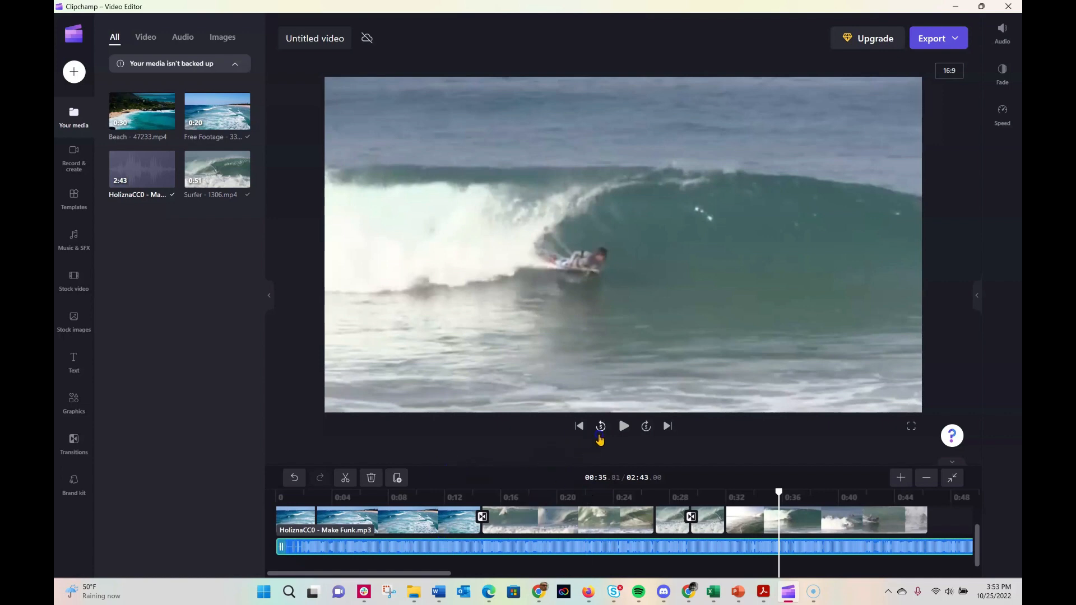
{"action": "left_click", "coordinate": [580, 429]}
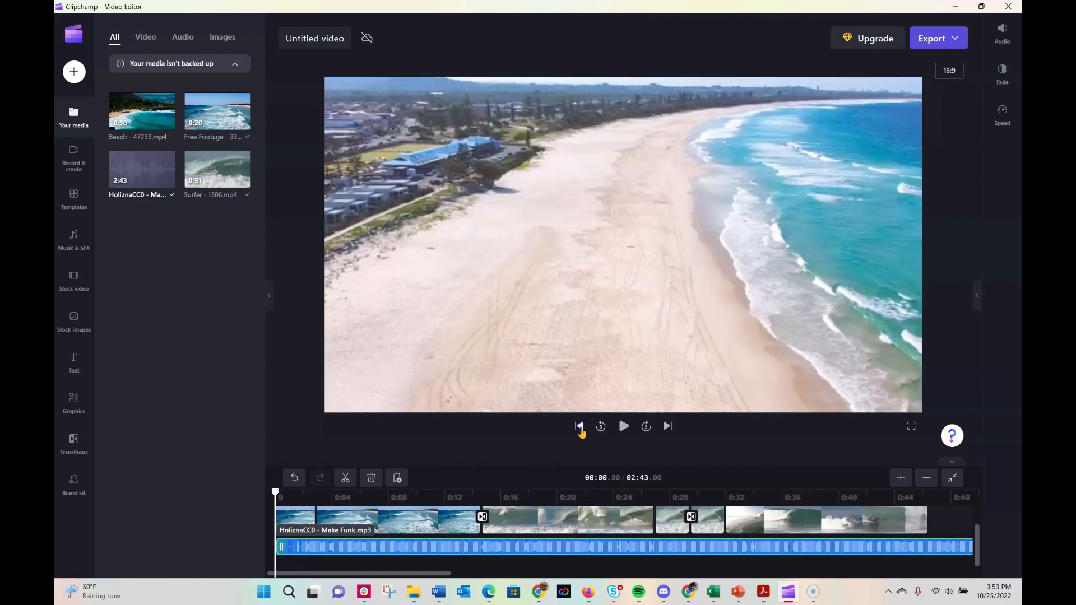